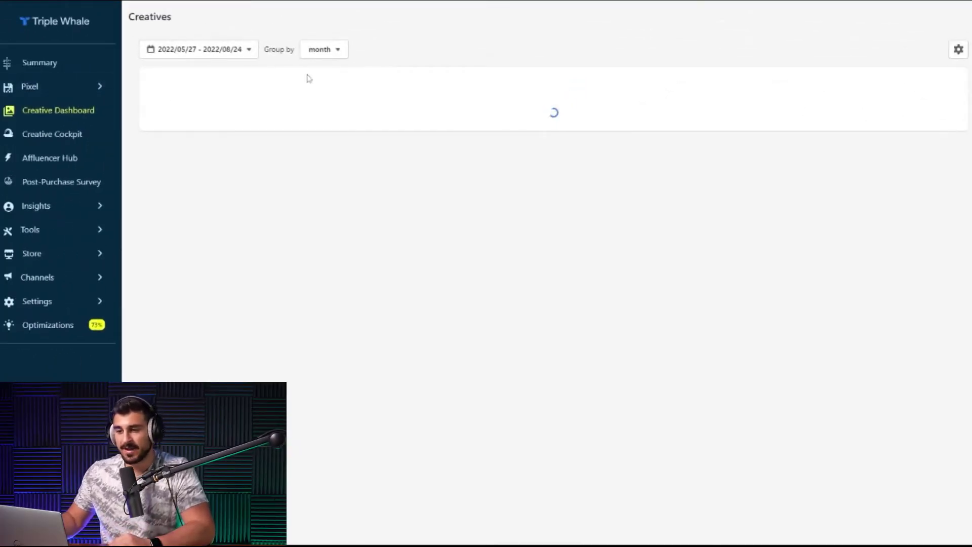
- Open the date-range picker for the creatives table, currently 2022/05/27–2022/08/24
left_click(183, 55)
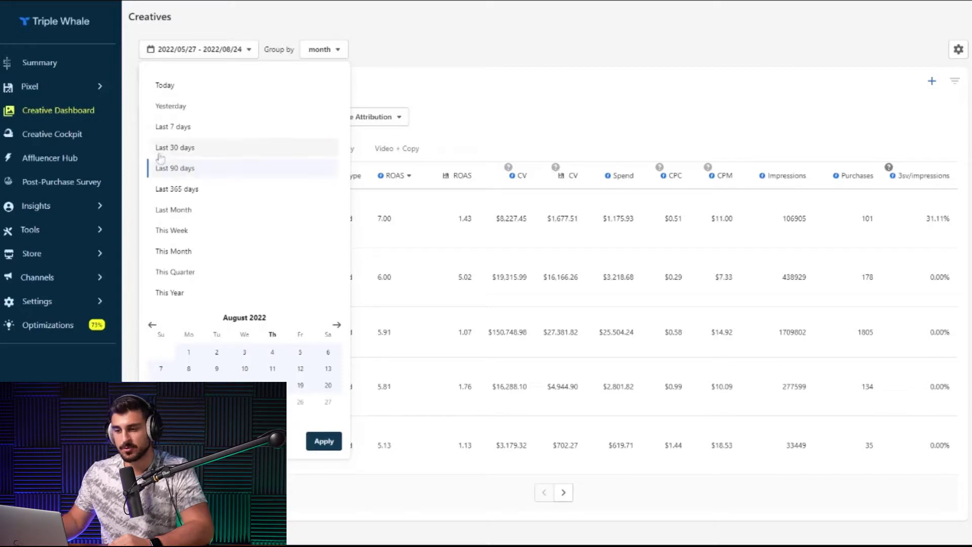
- Close the date picker and review the Group by period options, leaving them unchanged
left_click(329, 58)
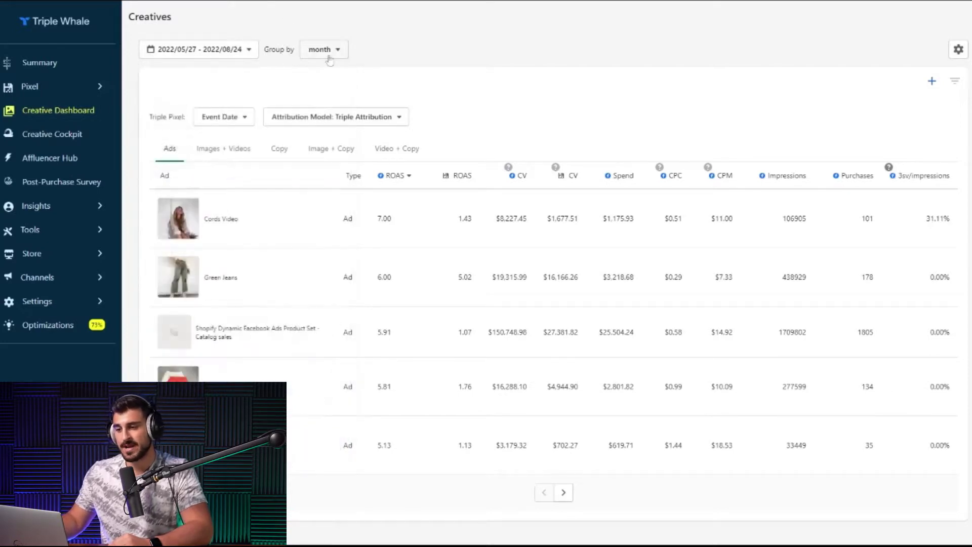
left_click(328, 56)
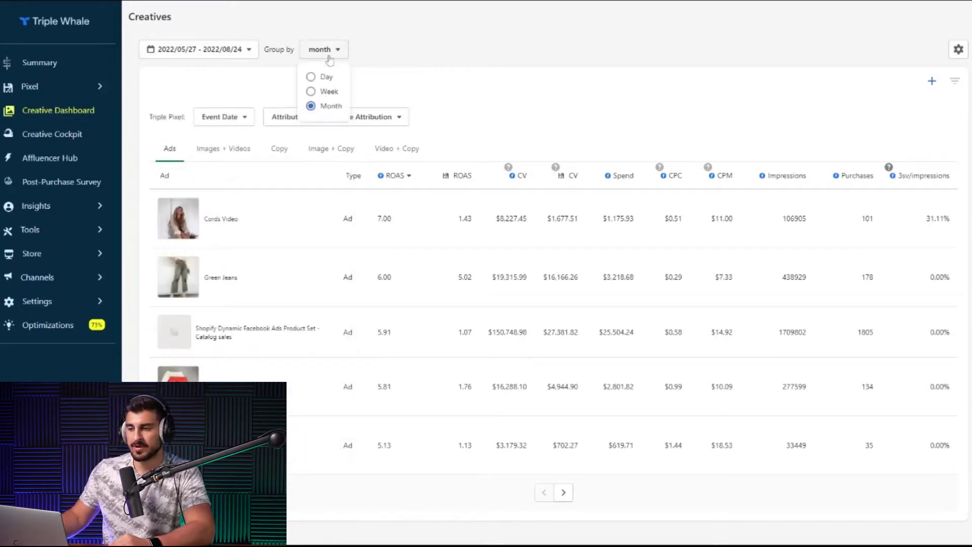
left_click(427, 47)
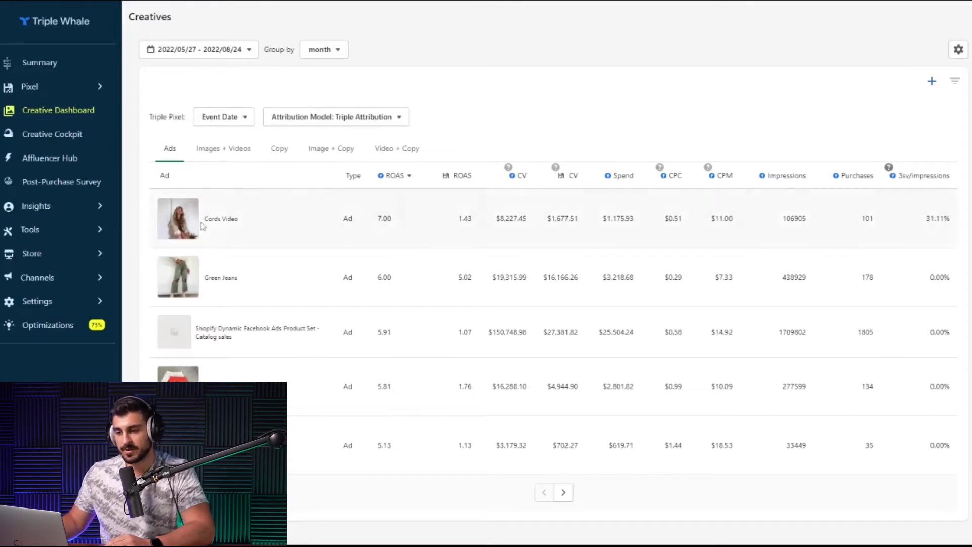
- Cycle through the Images + Videos, Copy and Image + Copy breakdowns, ending on Video + Copy
left_click_drag(290, 234, 202, 221)
left_click(224, 150)
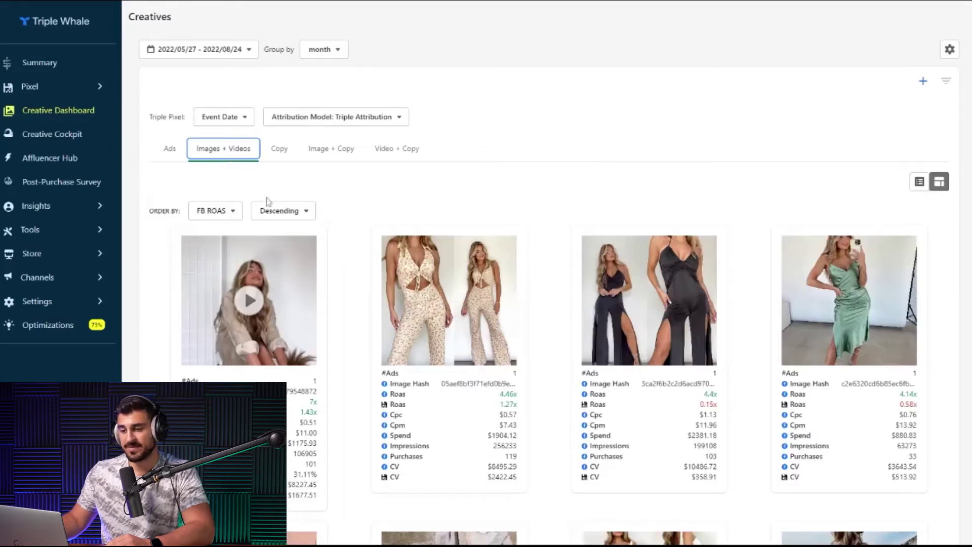
left_click(280, 151)
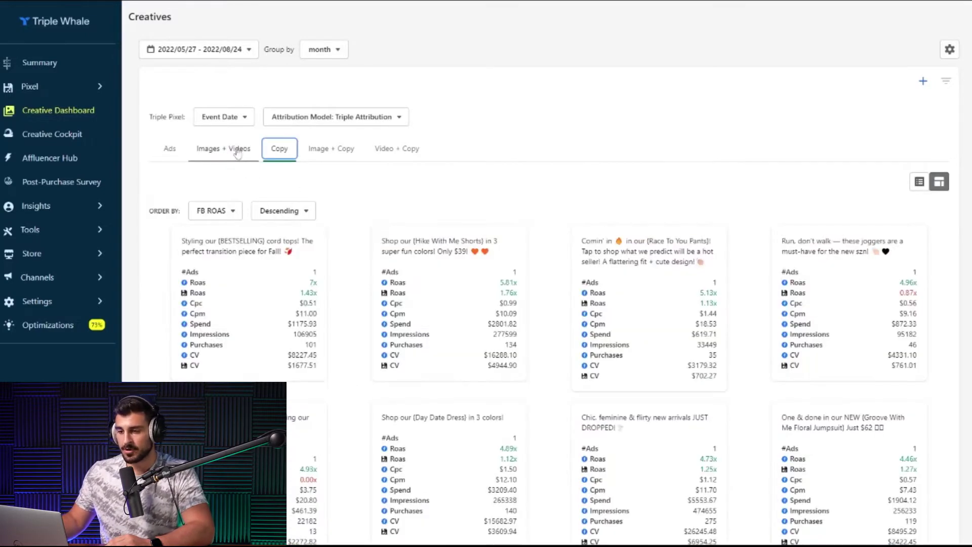
left_click(347, 161)
left_click(387, 150)
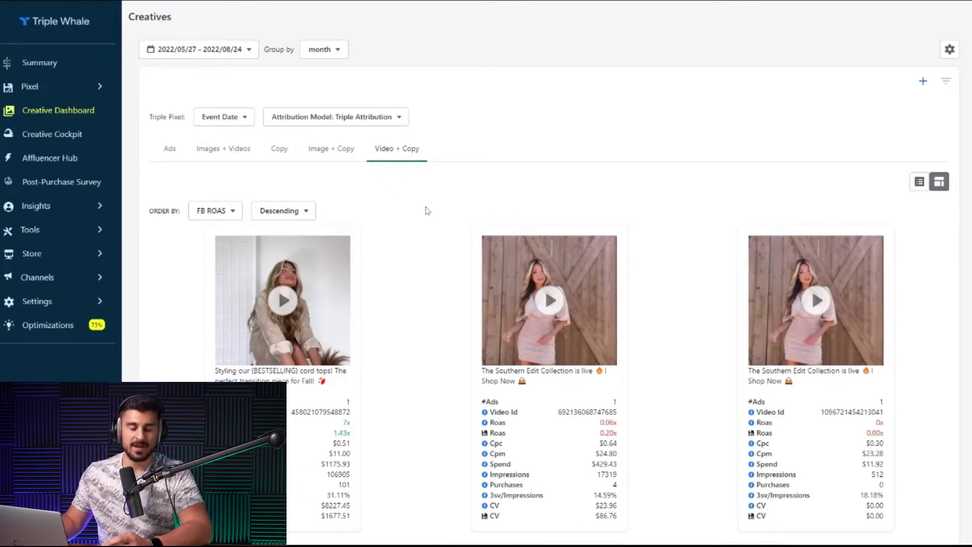
scroll(426, 211, "up", 1)
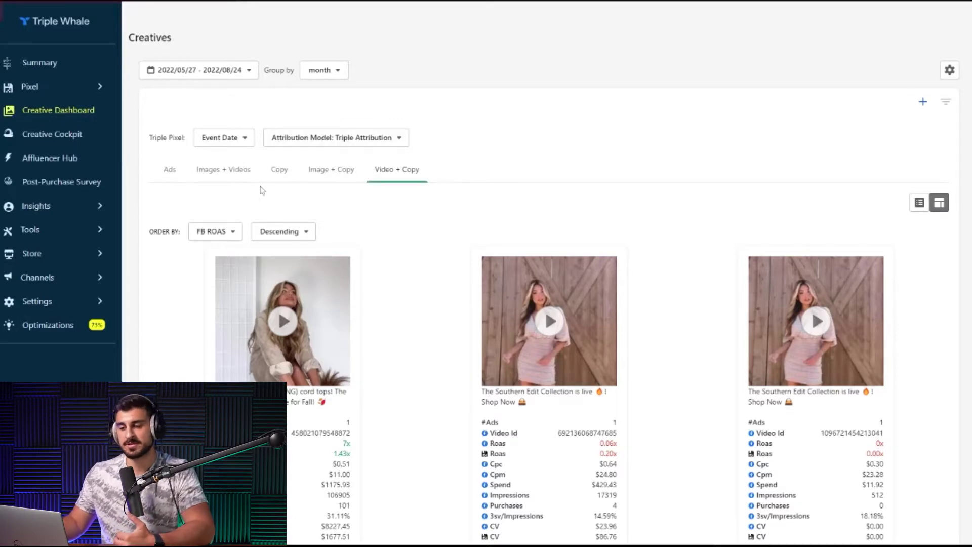
- Return to the Images + Videos cards and review sort orders, keeping FB ROAS descending
left_click(236, 176)
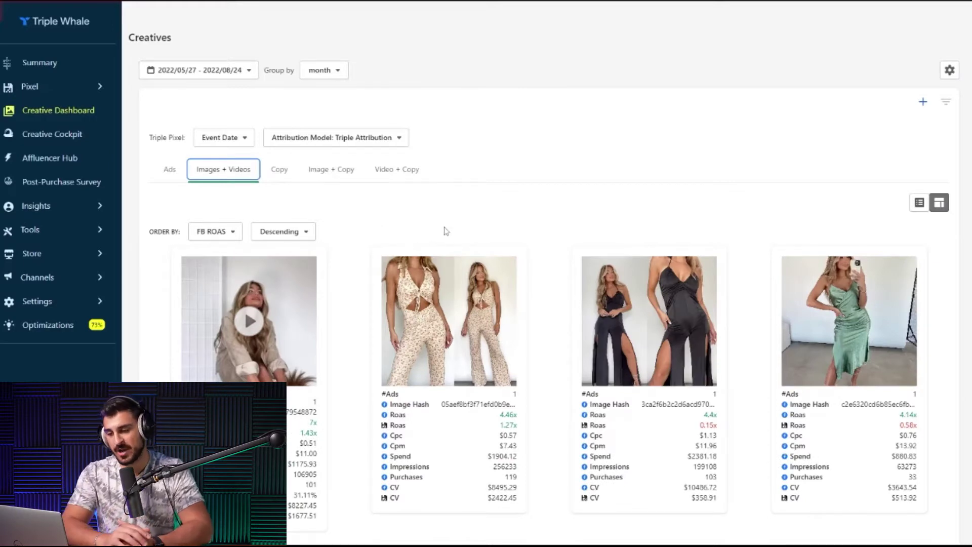
scroll(445, 231, "down", 3)
left_click(215, 76)
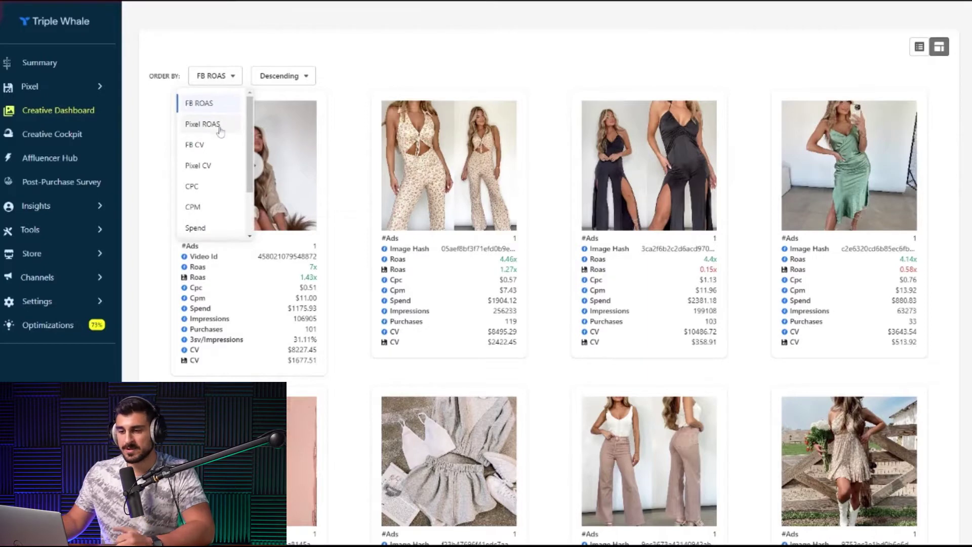
scroll(215, 141, "down", 3)
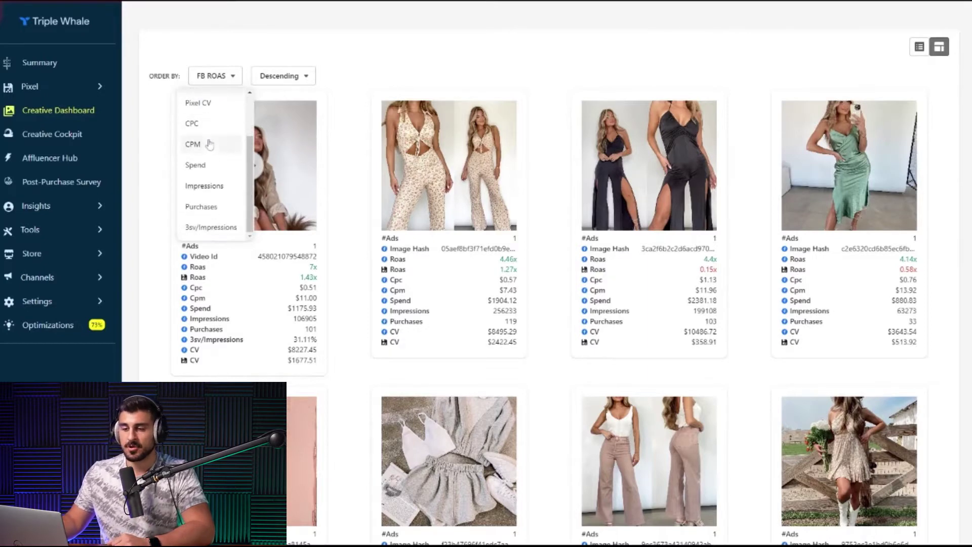
left_click(346, 76)
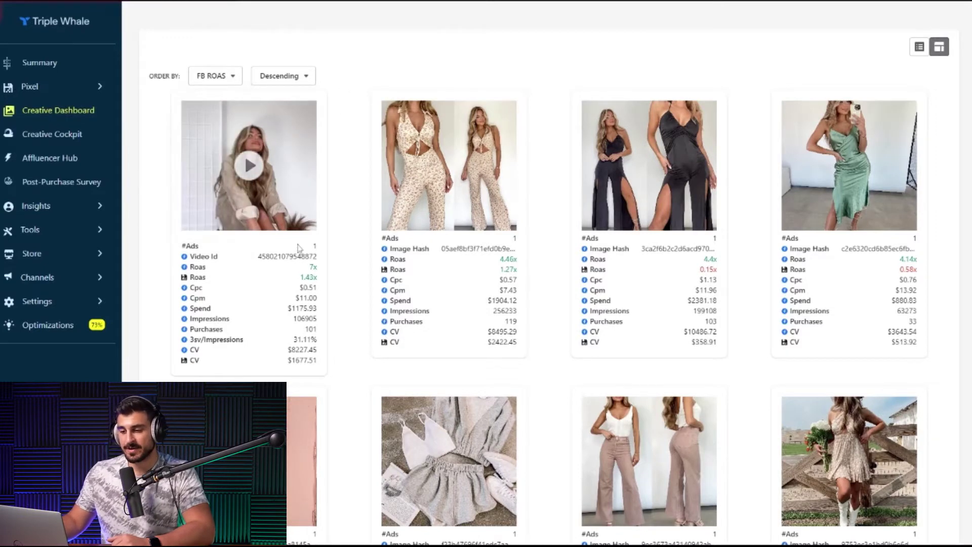
- Highlight the first card's #Ads count and 31.11% 3sv/Impressions figure, then clear the highlight
left_click_drag(300, 247, 327, 243)
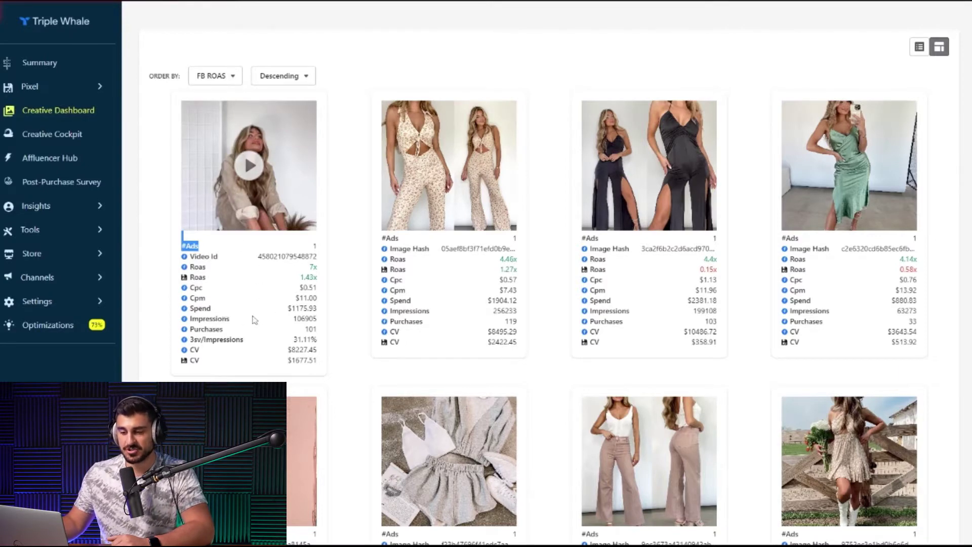
left_click_drag(310, 339, 335, 336)
left_click(336, 328)
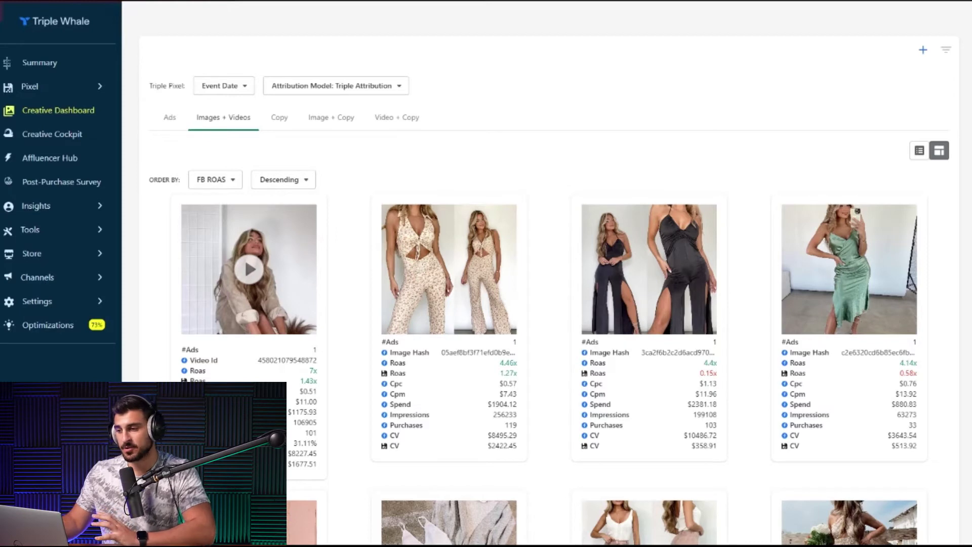
- Open an empty Create Creative Segment dialog from the + button above the creatives panel
left_click(923, 50)
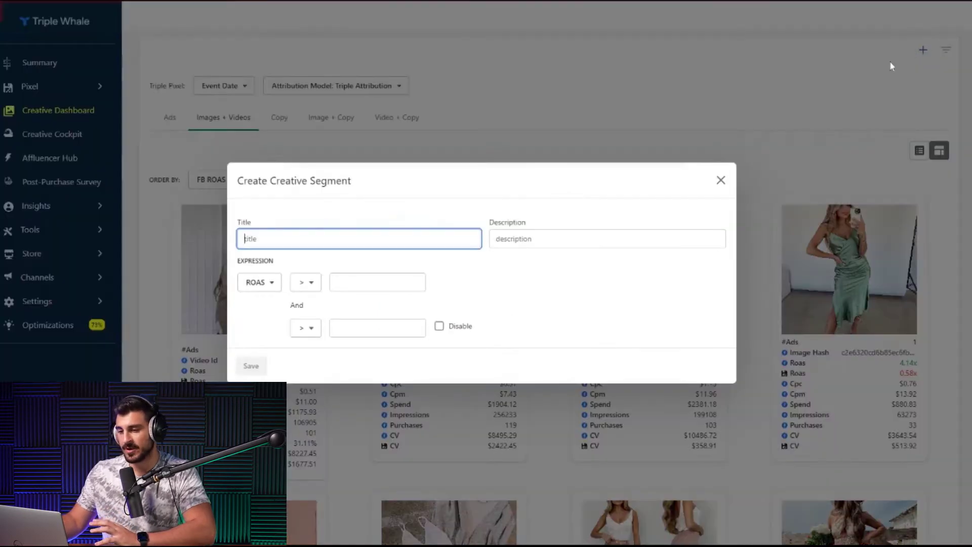
- Title the new segment 'Top of Funnel' with the description 'TOF Ads'
left_click_drag(351, 180, 286, 181)
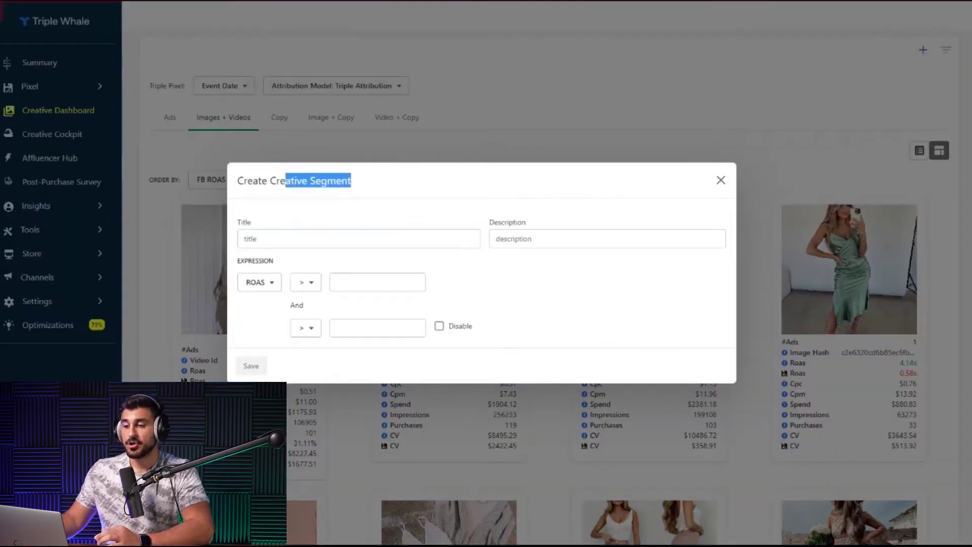
left_click(286, 180)
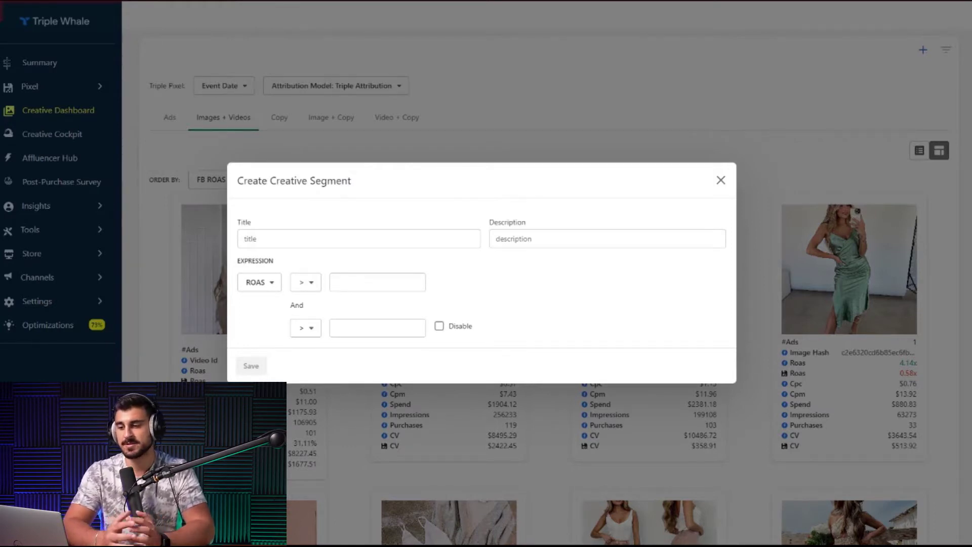
left_click(358, 238)
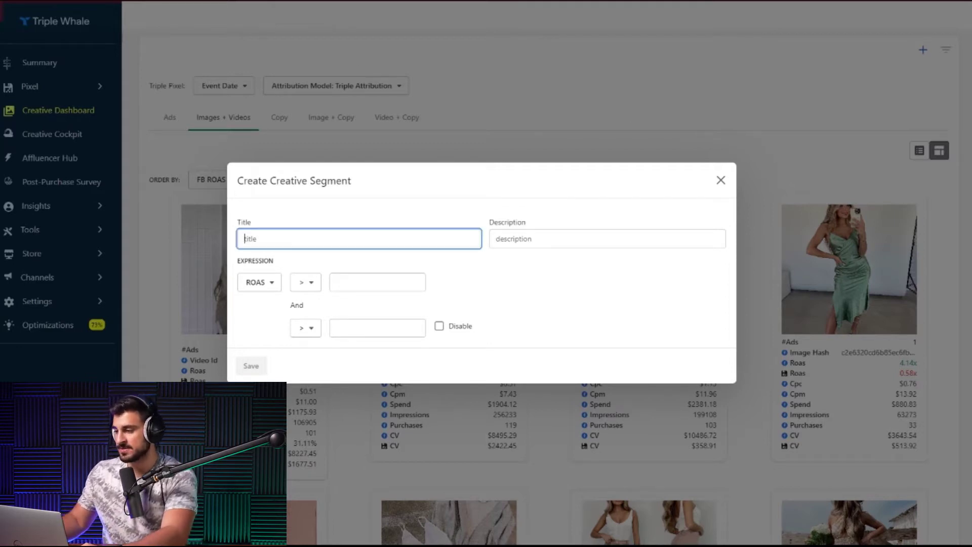
type("Top of")
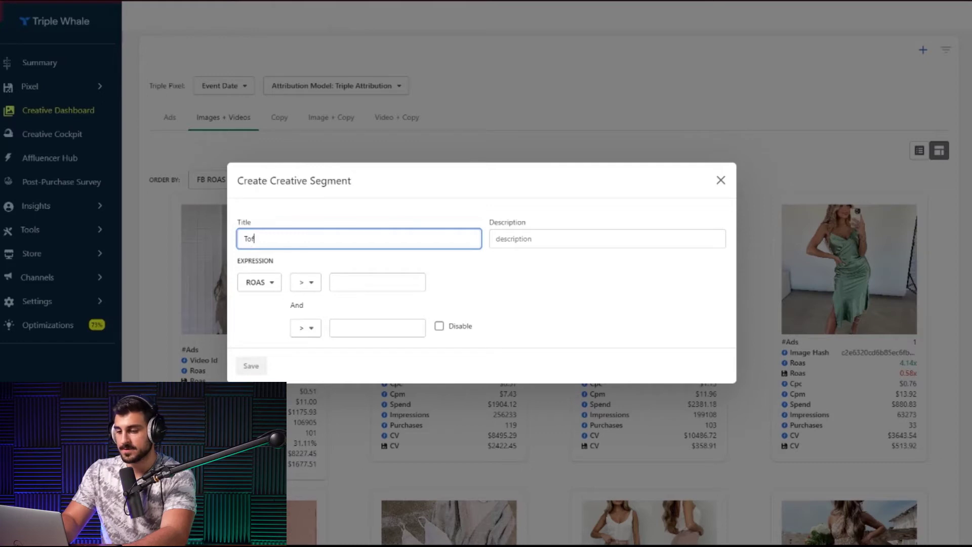
type(" Funnel")
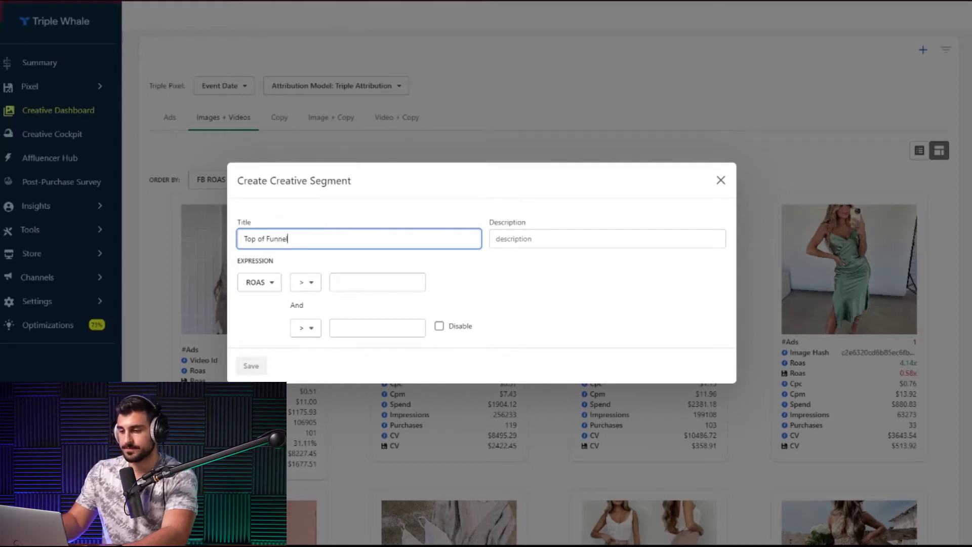
key("Tab")
type("TOF Ads")
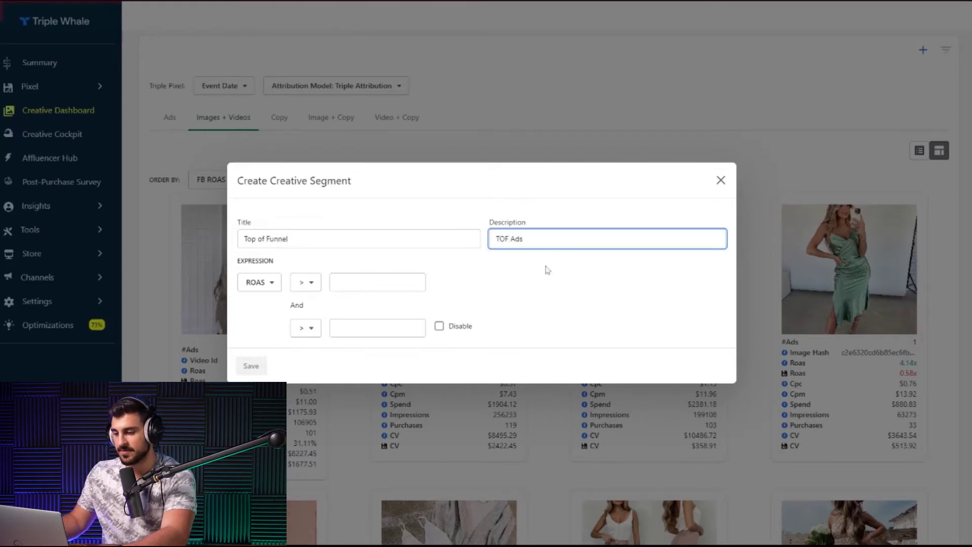
- Add a rule matching campaign names that contain TOF, then close the form unsaved
left_click(258, 282)
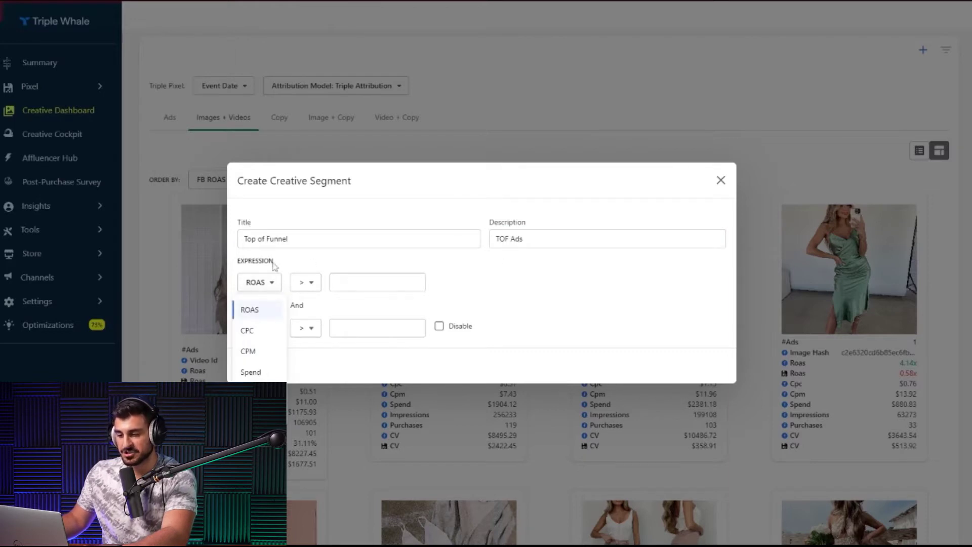
left_click(253, 405)
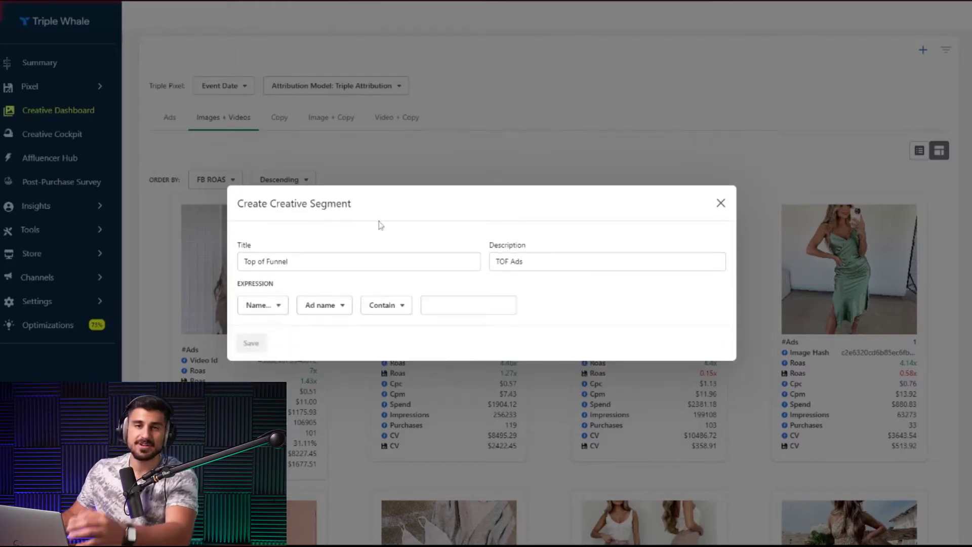
left_click(324, 305)
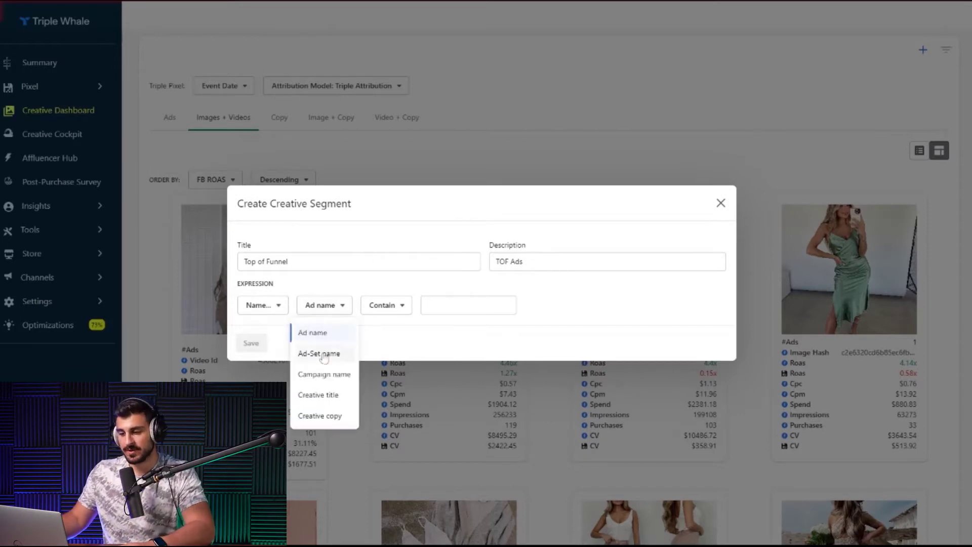
left_click(319, 377)
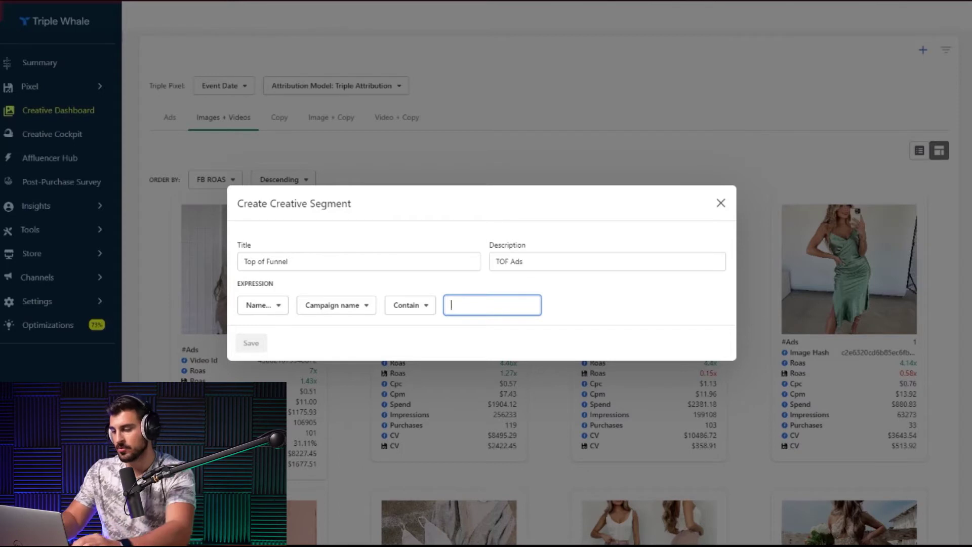
type("TOF")
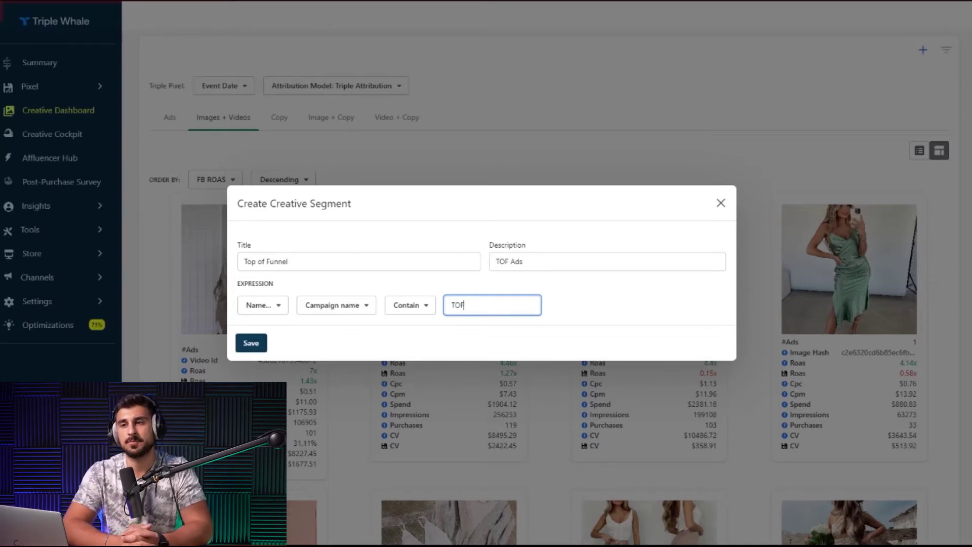
left_click(719, 205)
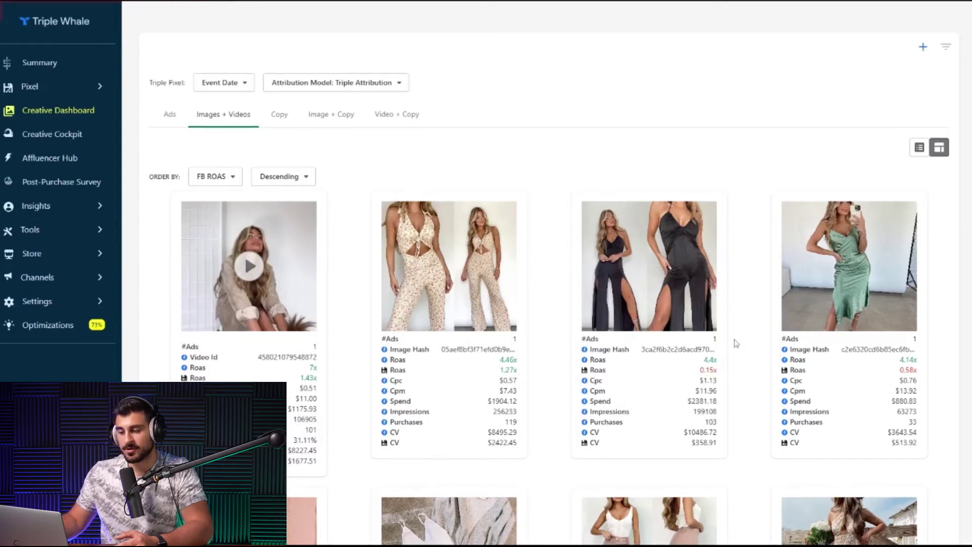
- Start over with a blank Create Creative Segment dialog from the + button
scroll(732, 341, "down", 5)
scroll(691, 310, "up", 5)
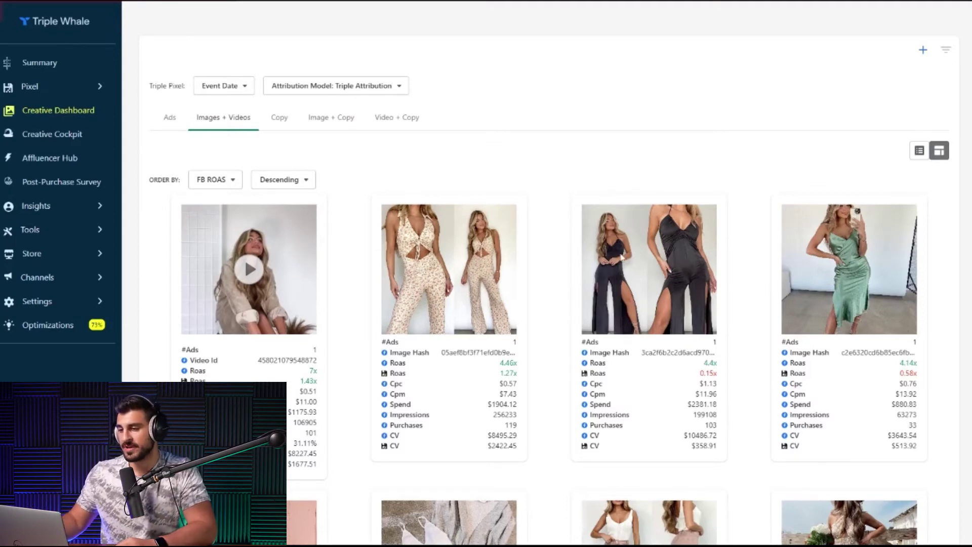
left_click(923, 51)
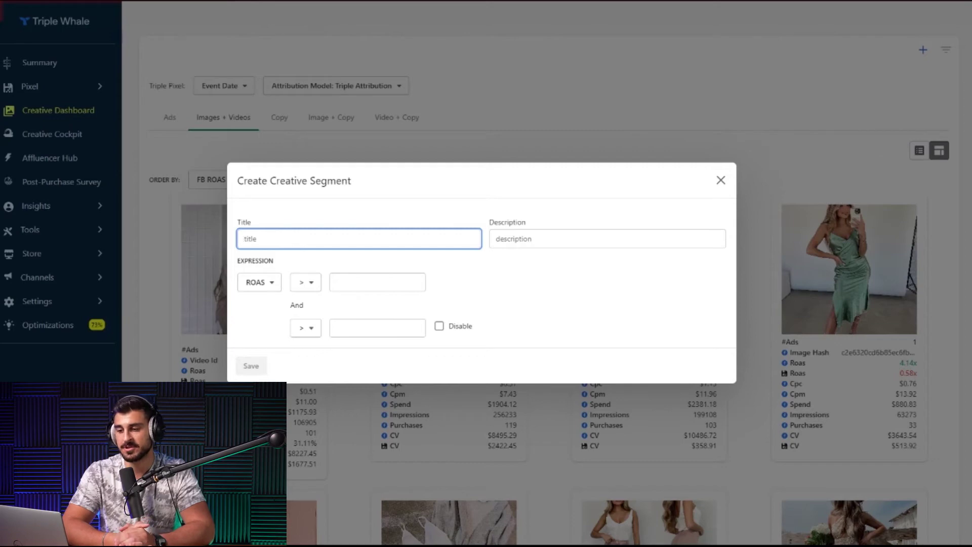
- Base the segment's condition on Spend with a greater-than comparison
left_click(260, 282)
scroll(266, 324, "down", 2)
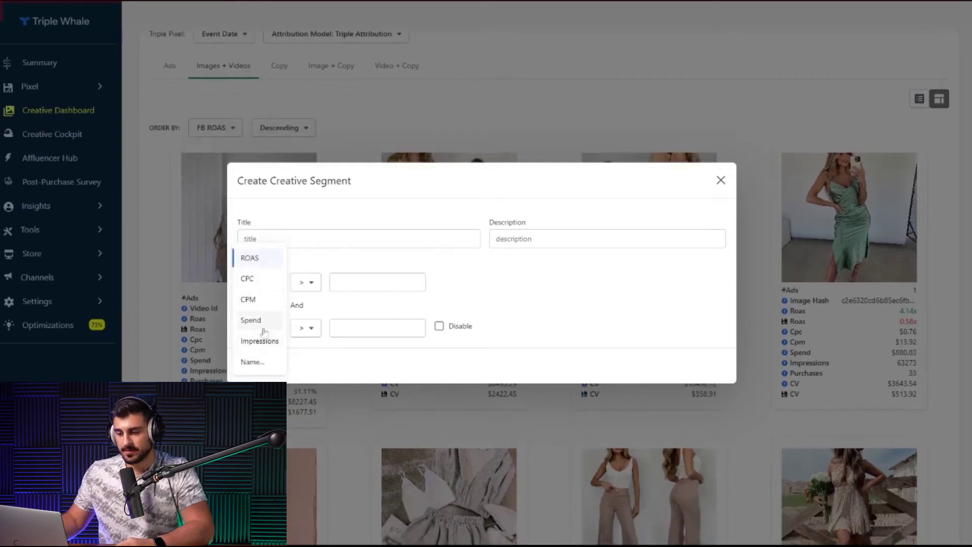
left_click(266, 324)
left_click(309, 283)
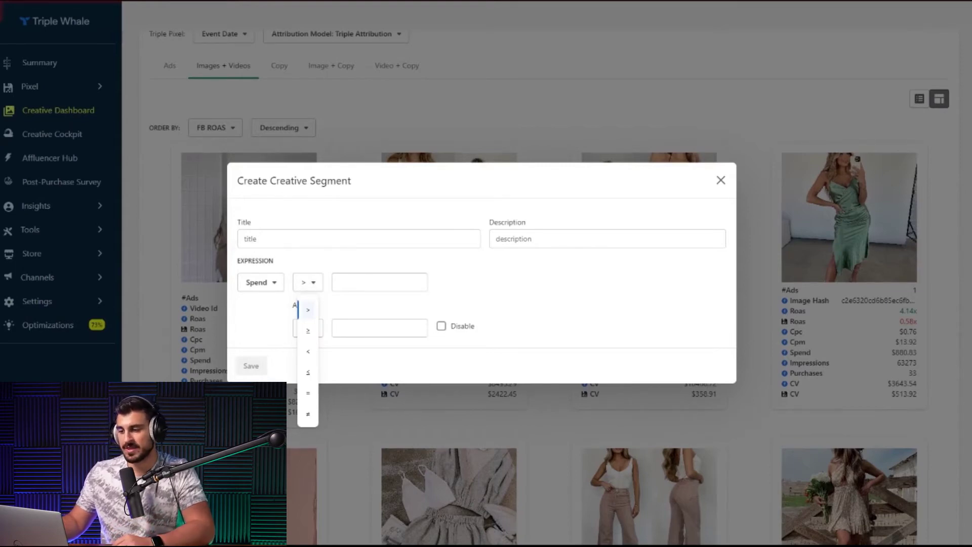
left_click(307, 309)
- Title it 'Amount of Spend per Ad', set the threshold to 1000, disable row two, and save
left_click(354, 238)
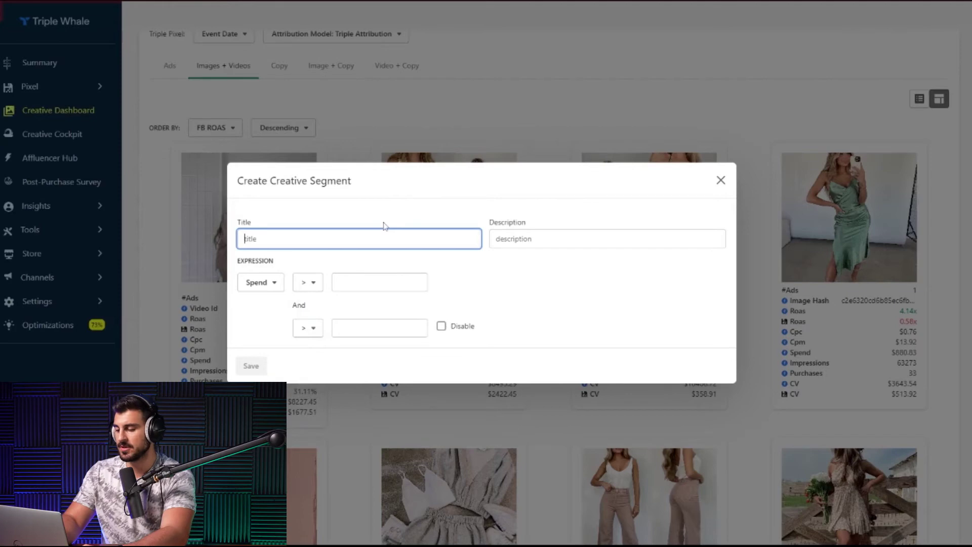
type("Amou")
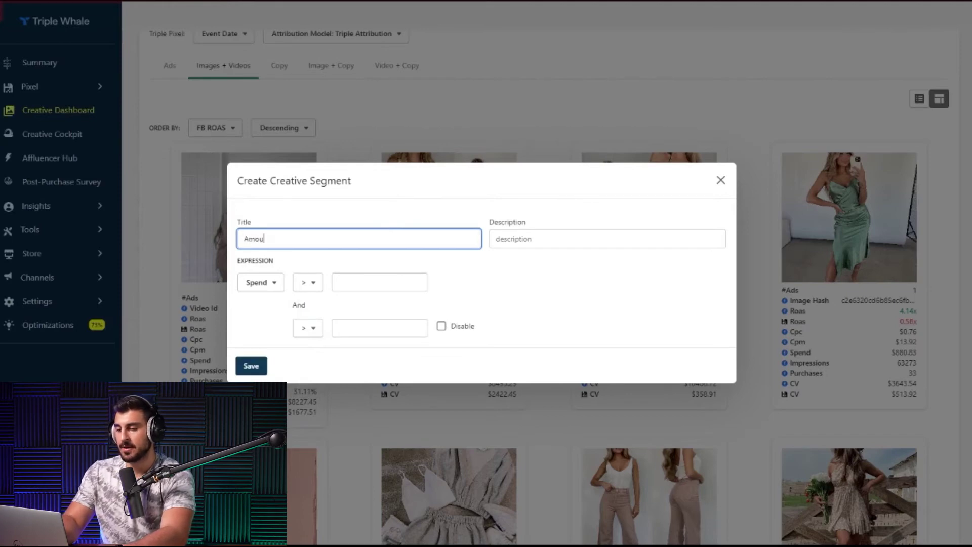
type("nt of Spend per")
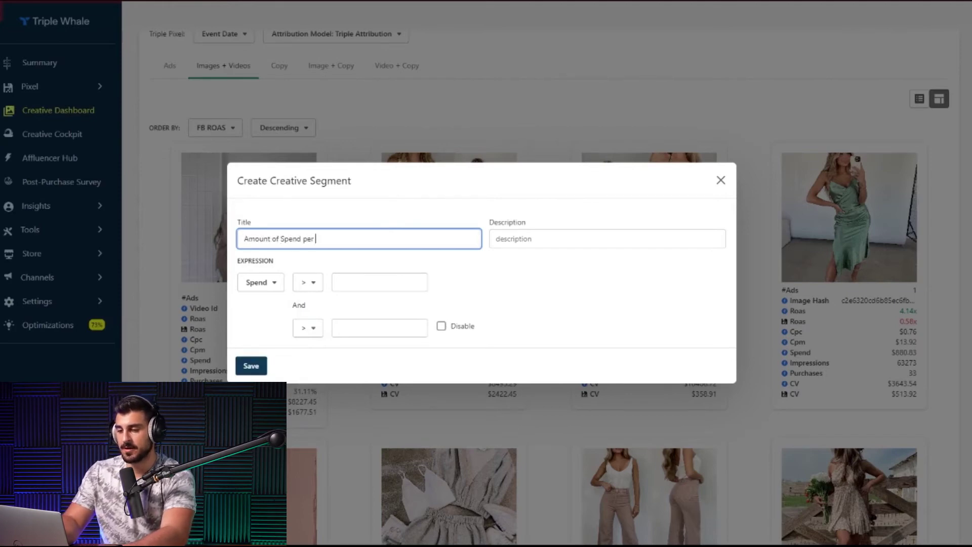
key("BackSpace")
key("BackSpace")
key("BackSpace")
key("BackSpace")
type("per Ad")
left_click(379, 282)
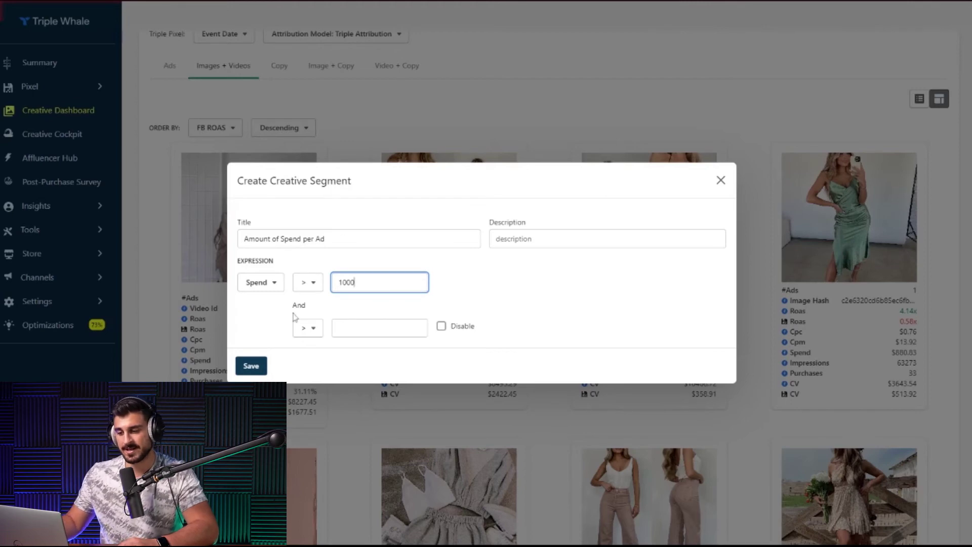
key("Tab")
key("Tab")
key("Tab")
key("space")
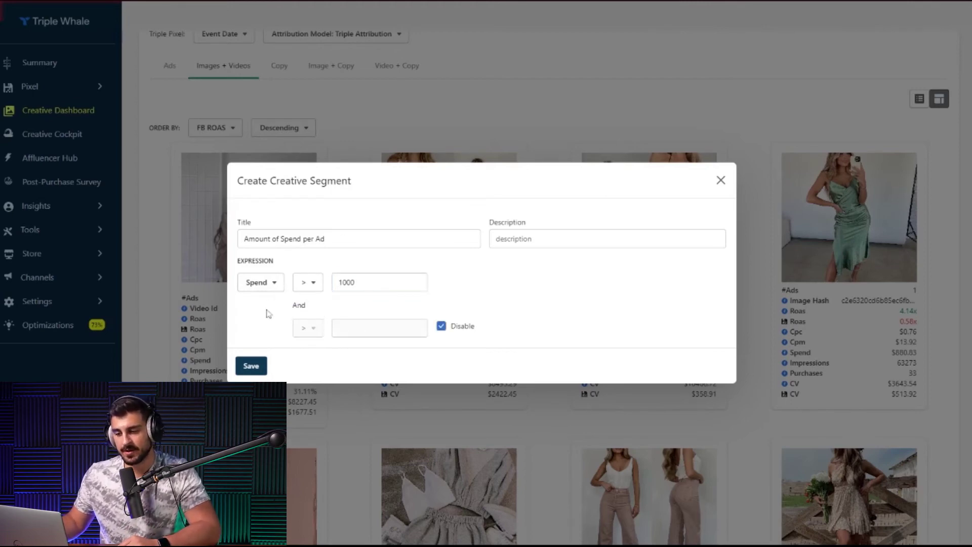
left_click(251, 365)
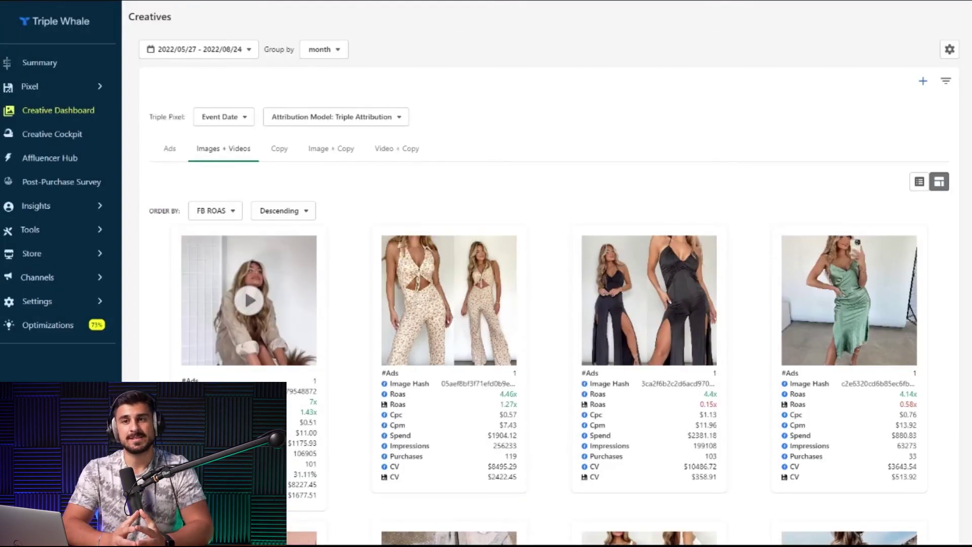
- Apply the Amount of Spend per Ad segment filter and scroll through the remaining creative cards
left_click(945, 82)
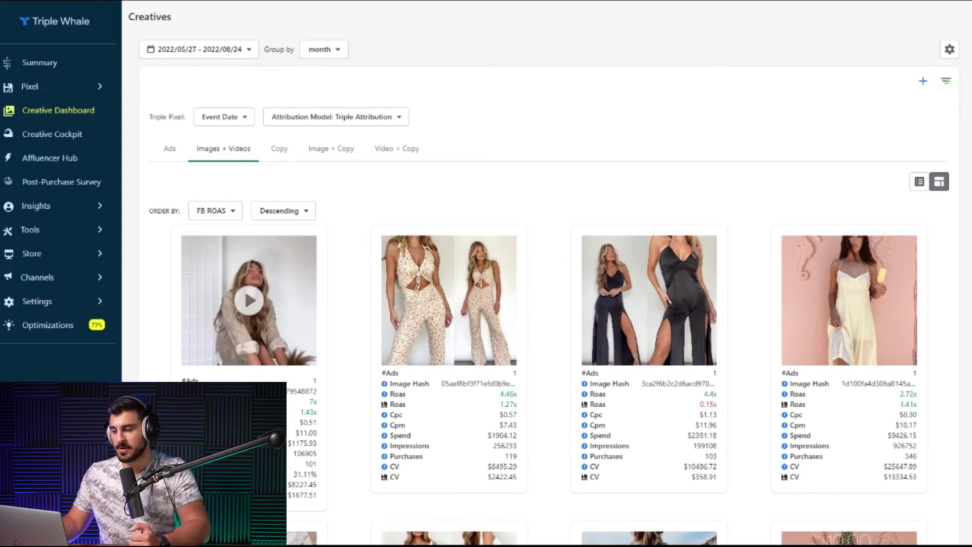
scroll(476, 304, "down", 7)
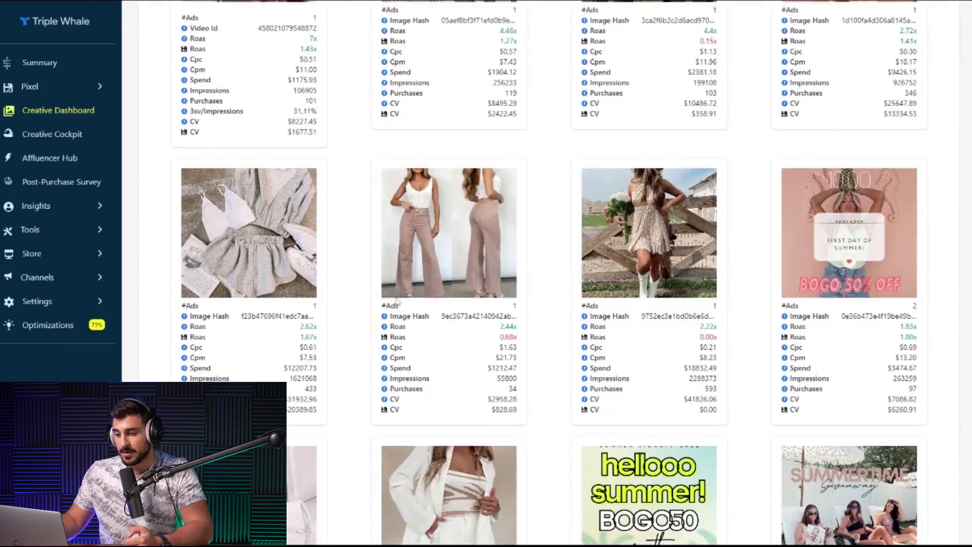
double_click(522, 304)
left_click(352, 299)
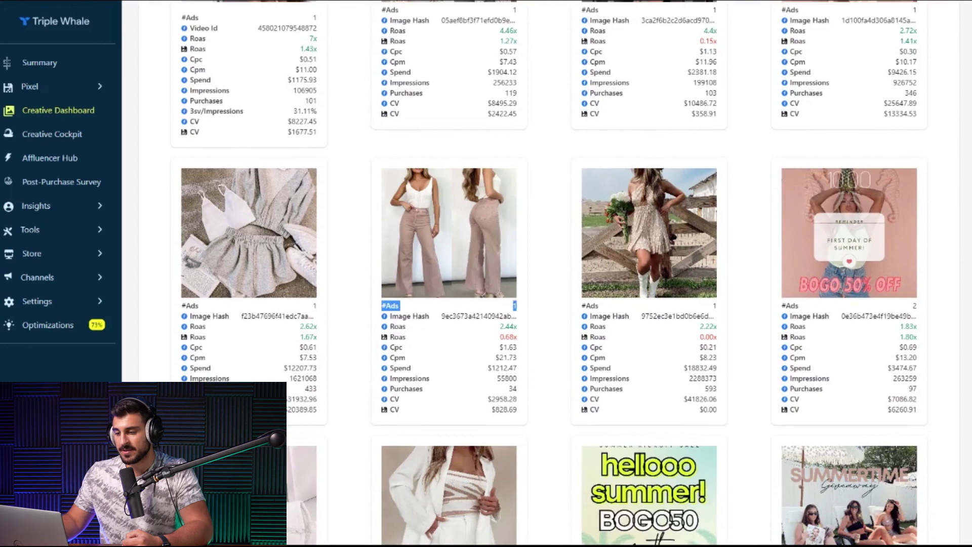